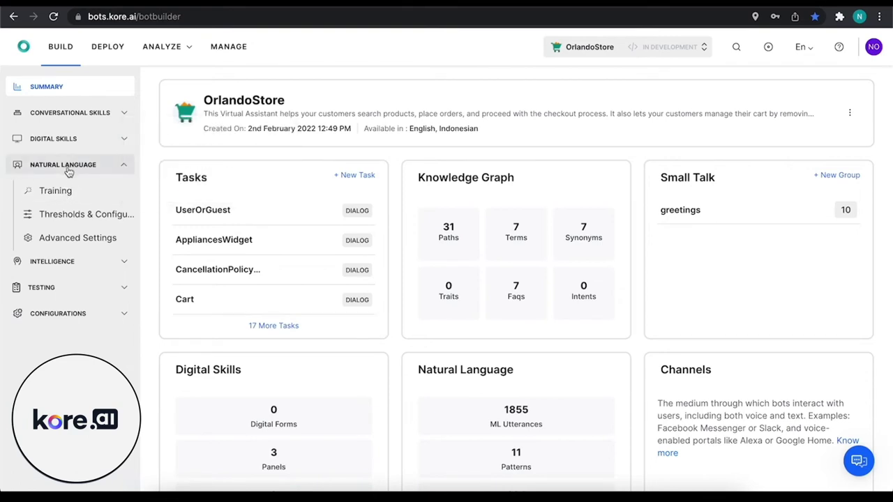
Open the Track Order dialog intent from the natural language training list of intents.
{"action": "left_click", "coordinate": [57, 195]}
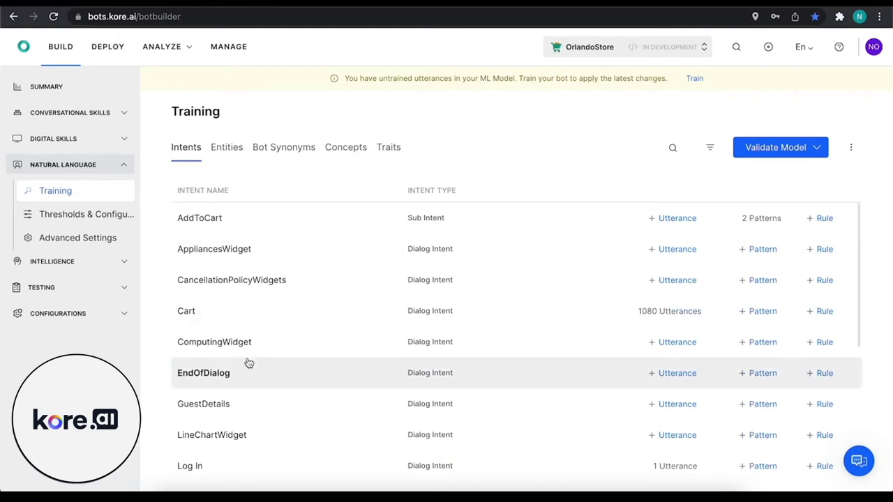
{"action": "scroll", "coordinate": [249, 363], "scroll_direction": "down", "scroll_amount": 5}
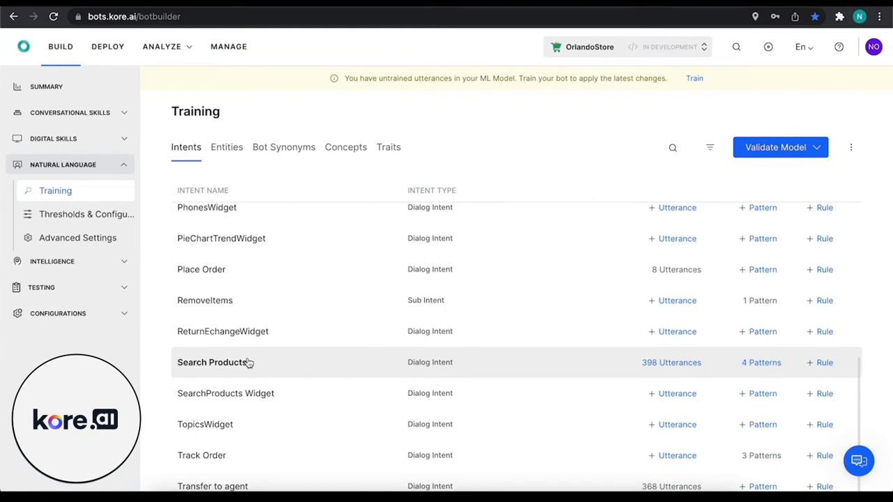
{"action": "scroll", "coordinate": [249, 362], "scroll_direction": "down", "scroll_amount": 2}
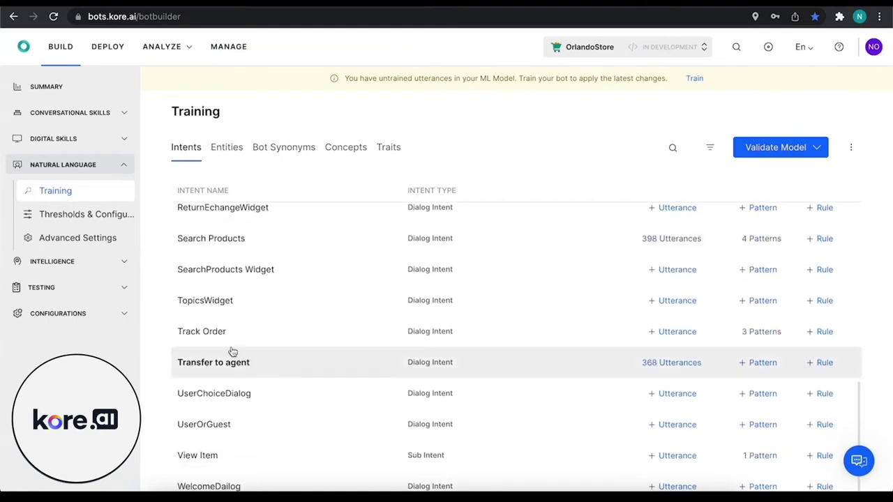
{"action": "left_click", "coordinate": [210, 333]}
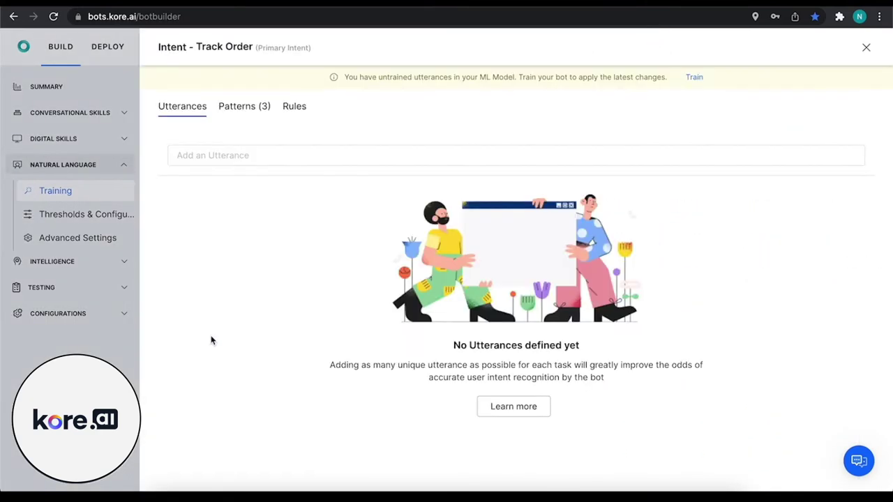
Add the utterance "I would like to track my order" to the Track Order intent.
{"action": "left_click", "coordinate": [217, 155]}
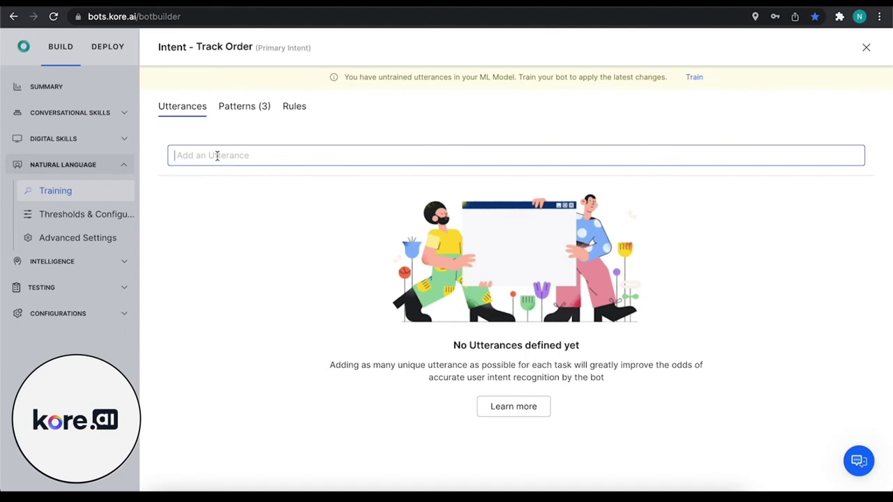
{"action": "type", "text": "I woul"}
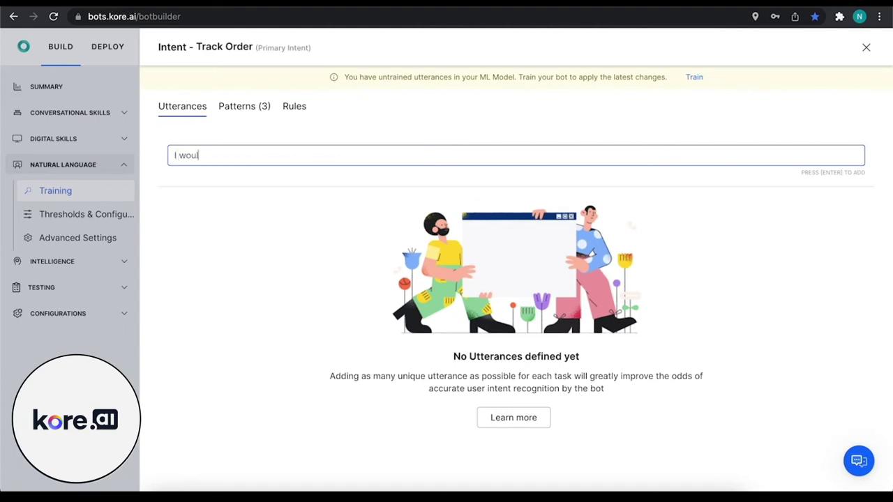
{"action": "type", "text": "d like to track my order"}
{"action": "key", "text": "Return"}
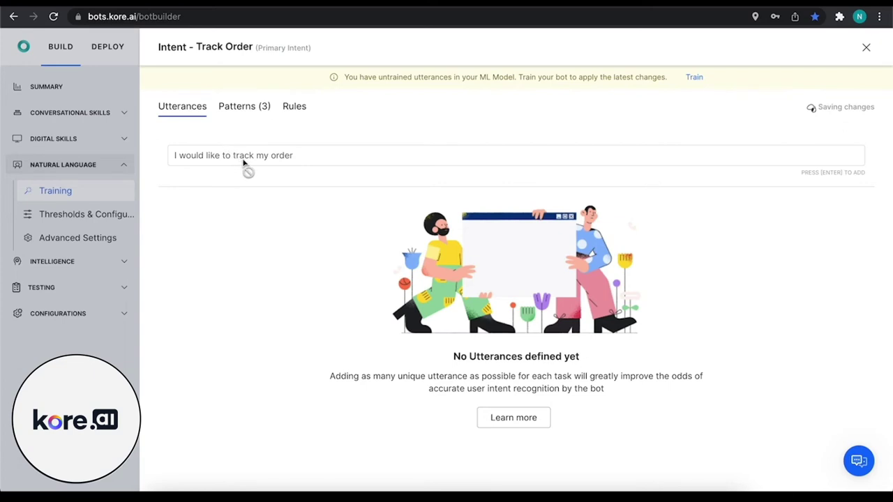
Add the utterance "What is the status of my order" to the Track Order intent.
{"action": "type", "text": "What is "}
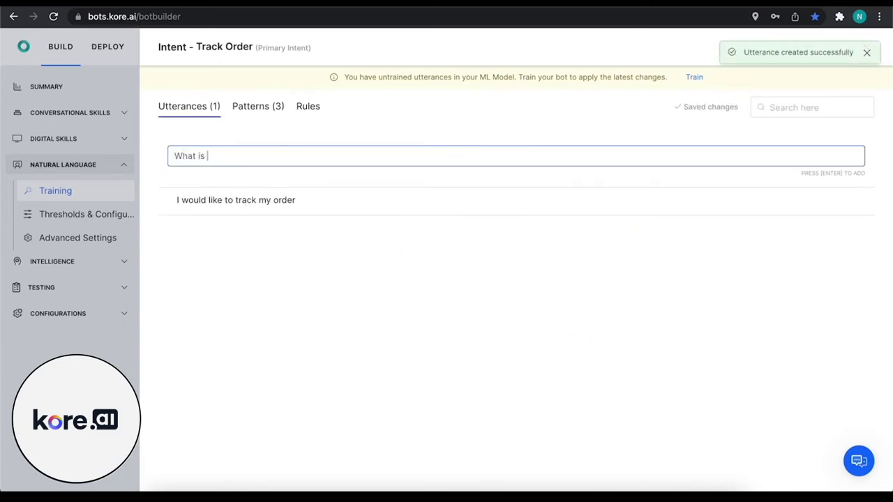
{"action": "type", "text": "the staturs of"}
{"action": "key", "text": "BackSpace"}
{"action": "key", "text": "BackSpace"}
{"action": "key", "text": "BackSpace"}
{"action": "key", "text": "BackSpace"}
{"action": "key", "text": "BackSpace"}
{"action": "type", "text": "s of "}
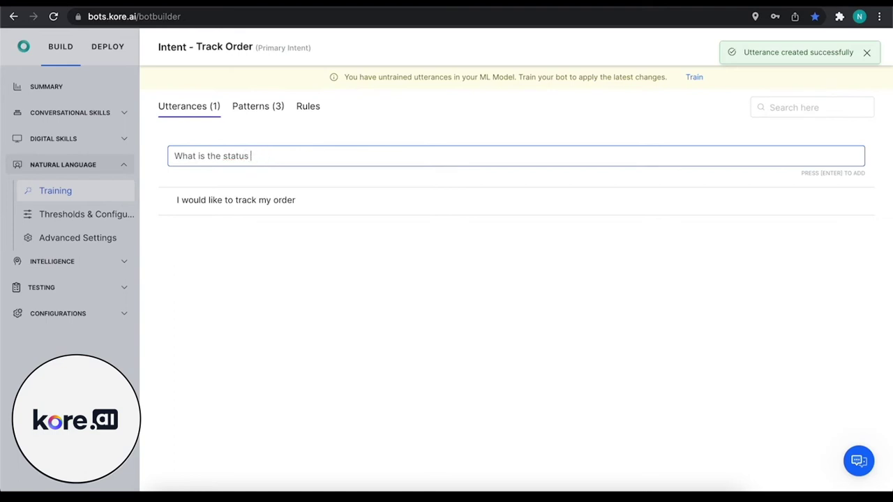
{"action": "type", "text": "my order"}
{"action": "key", "text": "Return"}
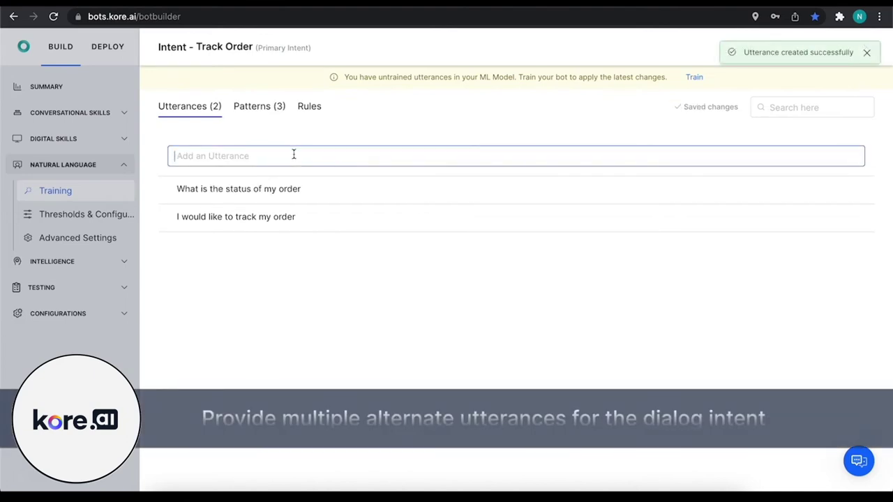
Add the utterance "I need help finding information on my order that I recently place" to the Track Order intent.
{"action": "type", "text": "I"}
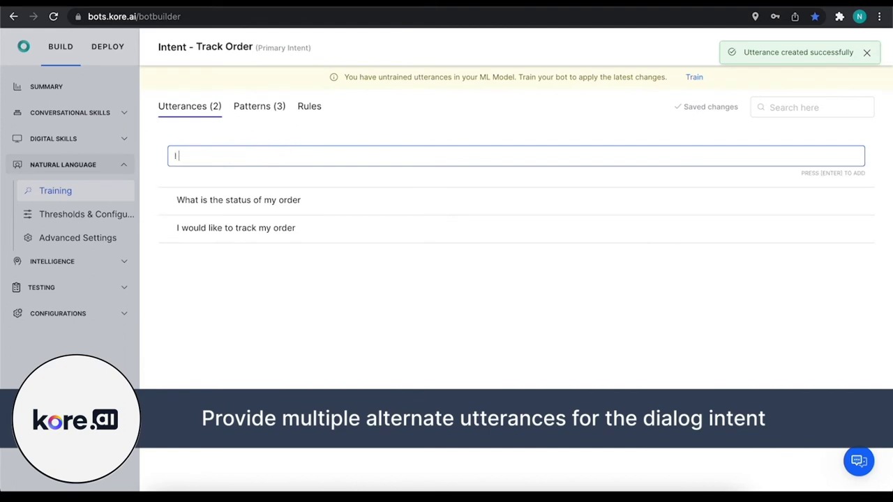
{"action": "type", "text": " need help finding "}
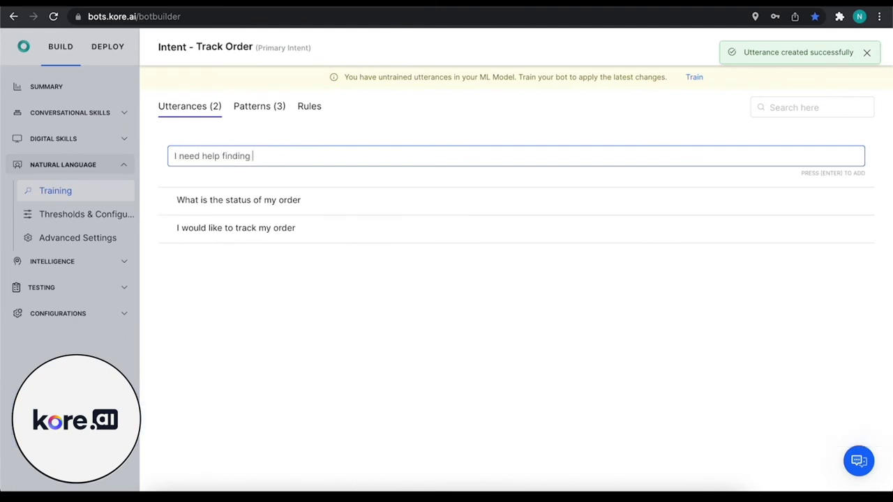
{"action": "type", "text": "information on my "}
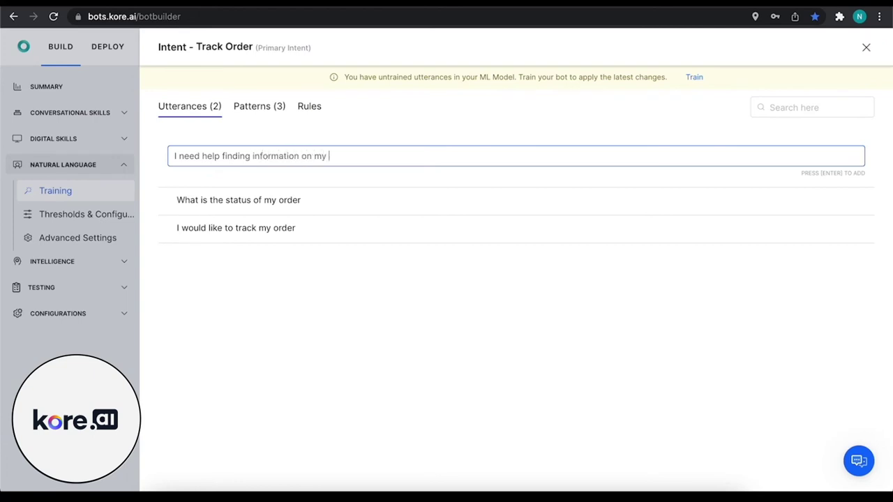
{"action": "type", "text": "order that I recently pla"}
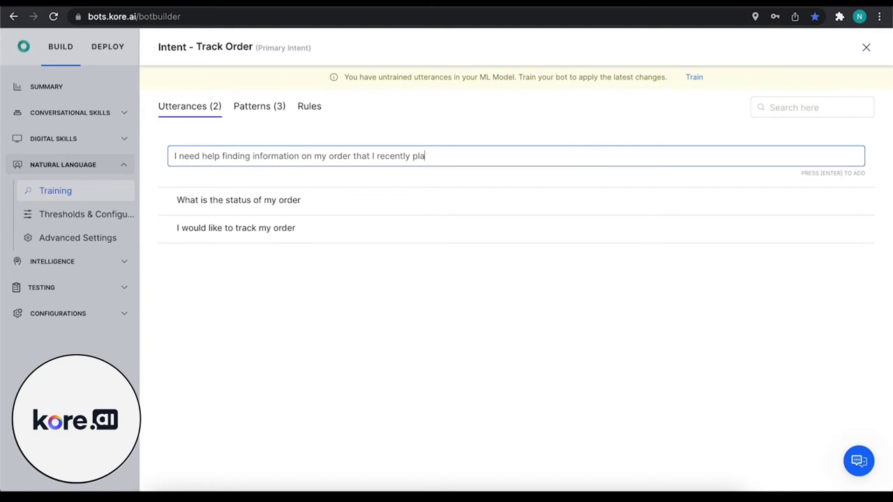
{"action": "type", "text": "ce"}
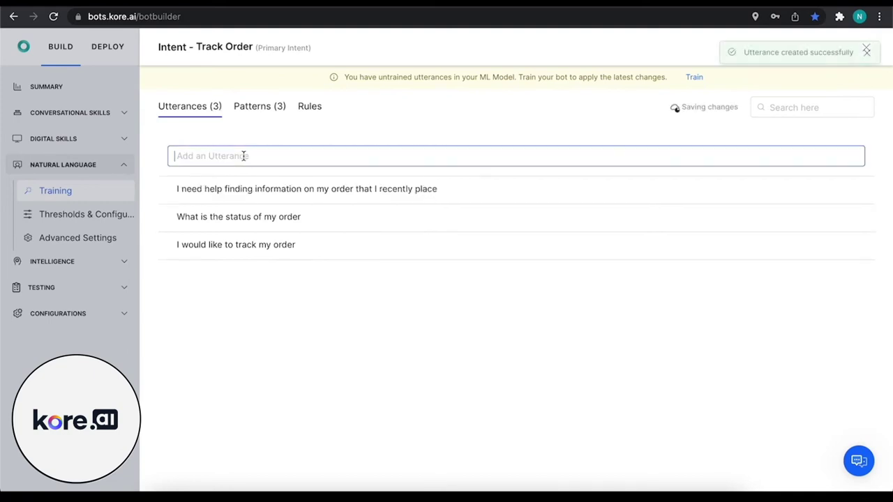
Add the utterances "Show me my order details" and "Track order" to the Track Order intent.
{"action": "type", "text": "Show me m"}
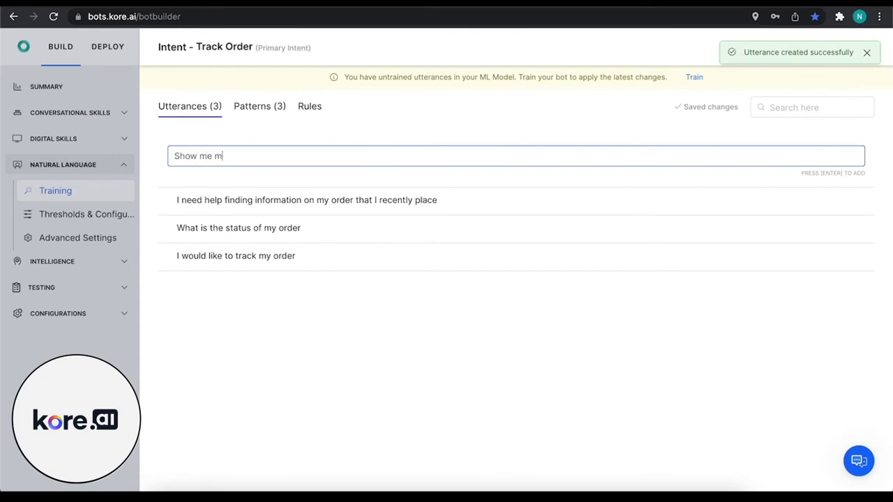
{"action": "type", "text": "y order details"}
{"action": "key", "text": "Return"}
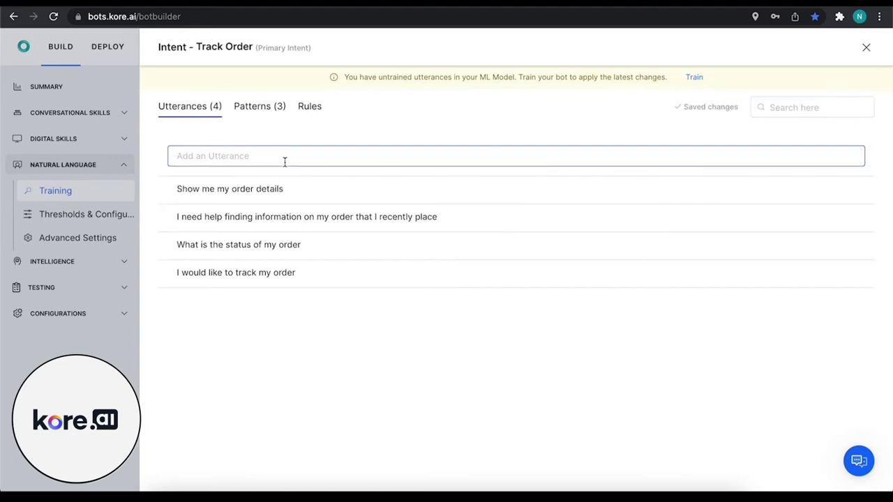
{"action": "type", "text": "Track order"}
{"action": "key", "text": "Return"}
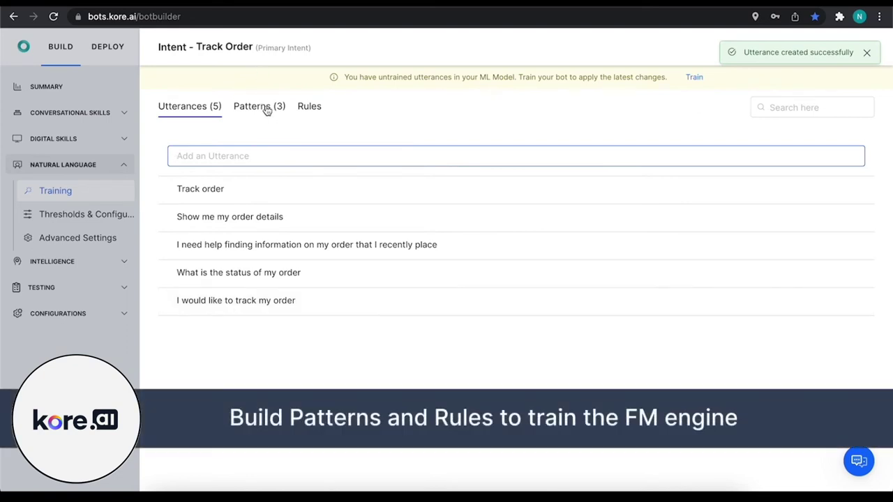
Review the Track Order intent's patterns and train the bot on the latest changes.
{"action": "left_click", "coordinate": [266, 111]}
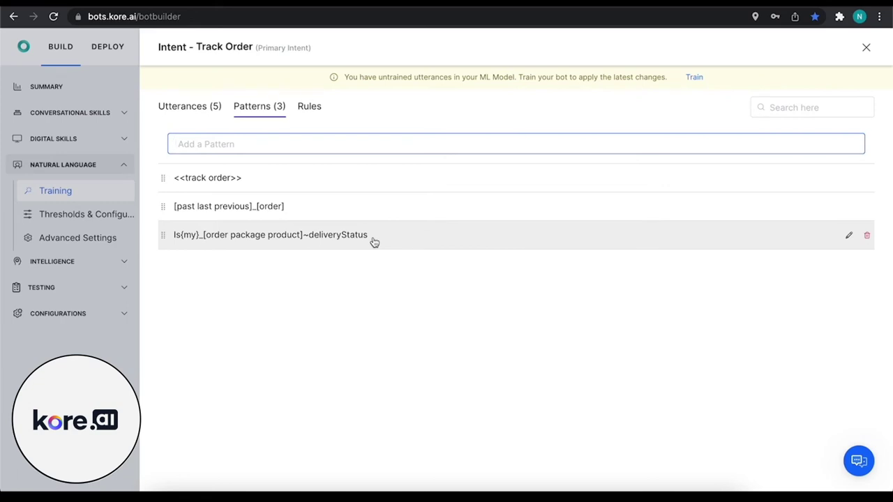
{"action": "left_click", "coordinate": [694, 79]}
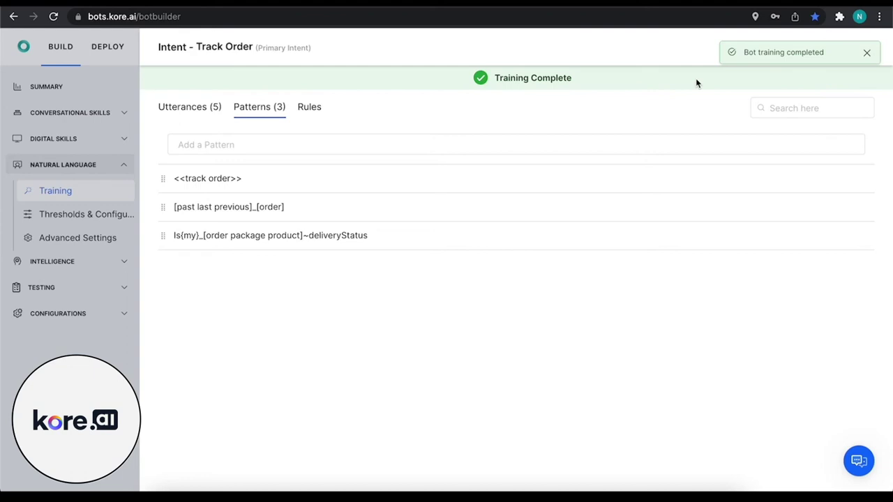
{"action": "left_click", "coordinate": [866, 55]}
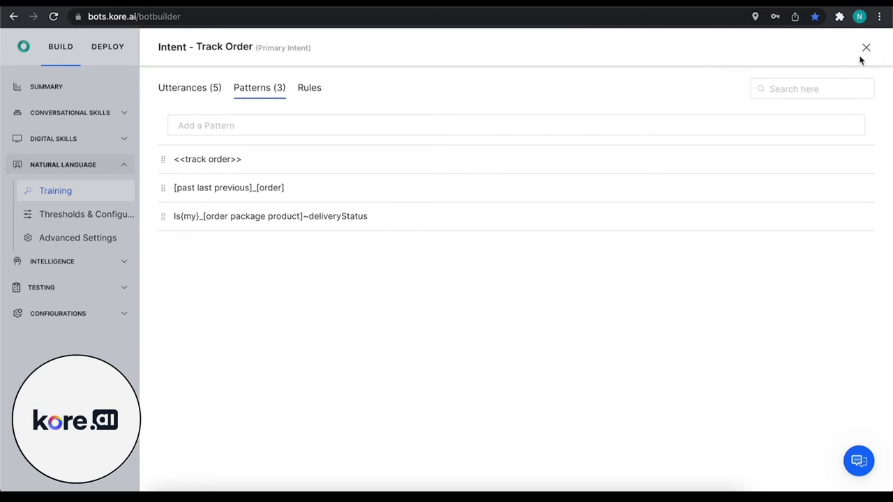
{"action": "left_click", "coordinate": [212, 95]}
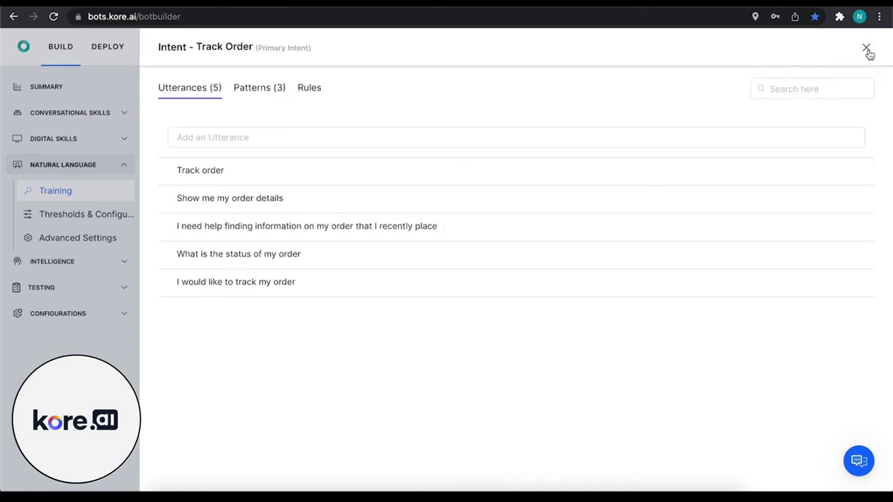
{"action": "left_click", "coordinate": [866, 49]}
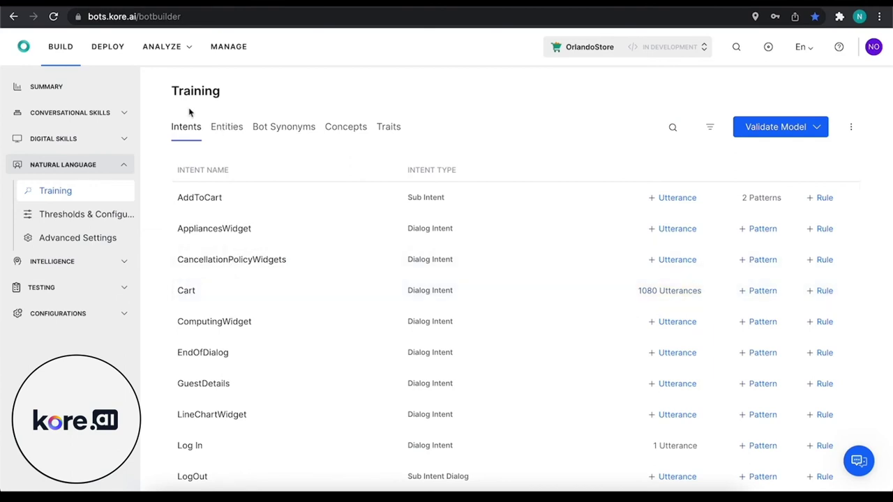
Examine the bot's entities with their types, associated tasks and synonyms.
{"action": "left_click", "coordinate": [228, 131]}
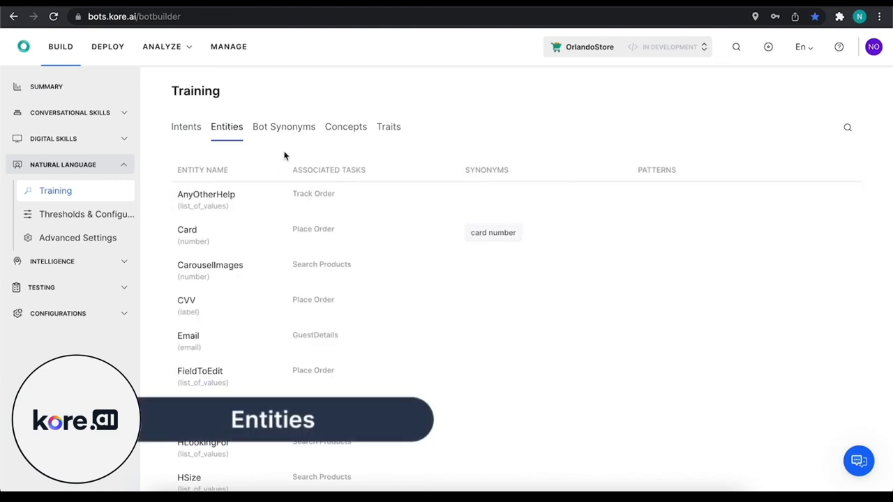
{"action": "scroll", "coordinate": [174, 304], "scroll_direction": "down", "scroll_amount": 6}
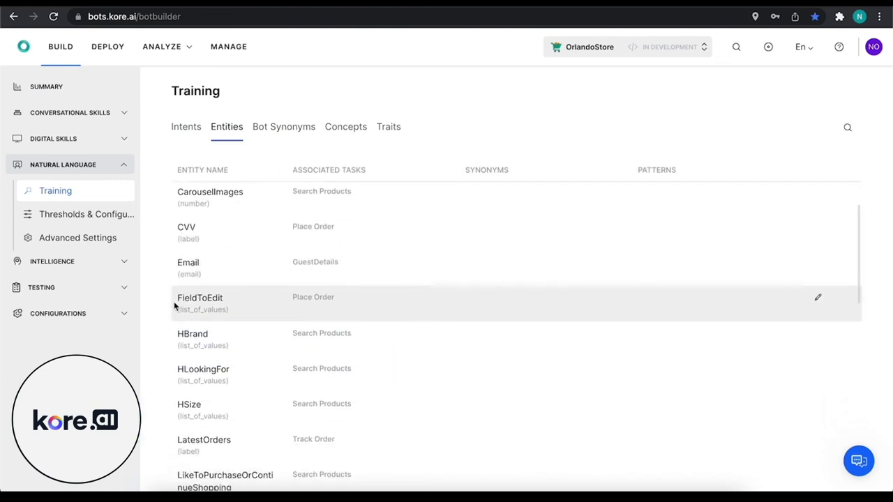
{"action": "scroll", "coordinate": [175, 304], "scroll_direction": "down", "scroll_amount": 5}
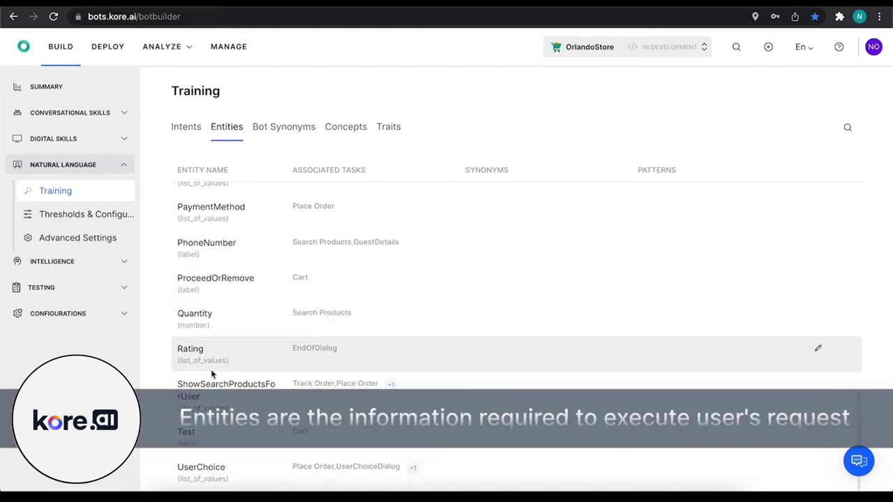
{"action": "scroll", "coordinate": [212, 369], "scroll_direction": "up", "scroll_amount": 1}
{"action": "scroll", "coordinate": [237, 291], "scroll_direction": "up", "scroll_amount": 4}
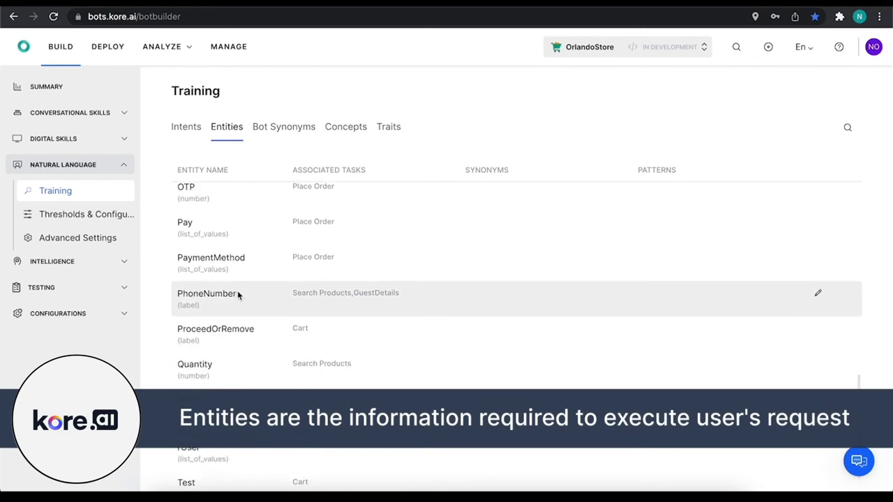
{"action": "scroll", "coordinate": [249, 375], "scroll_direction": "up", "scroll_amount": 4}
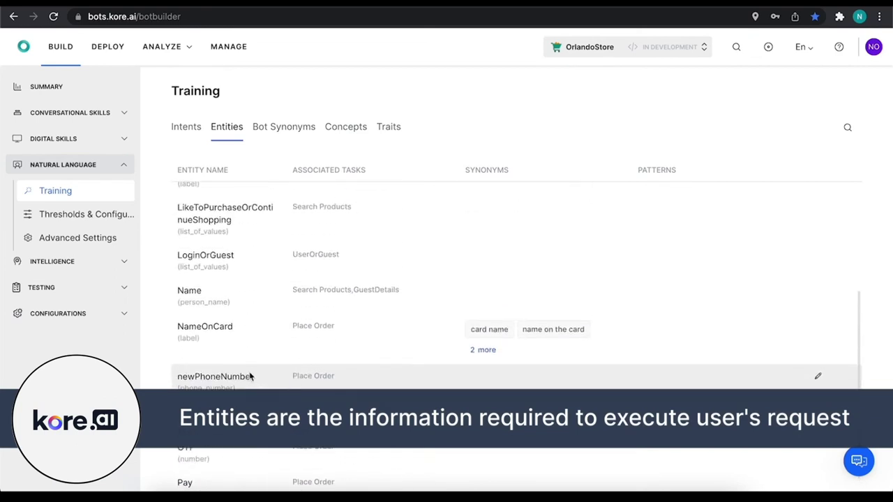
{"action": "scroll", "coordinate": [253, 305], "scroll_direction": "up", "scroll_amount": 10}
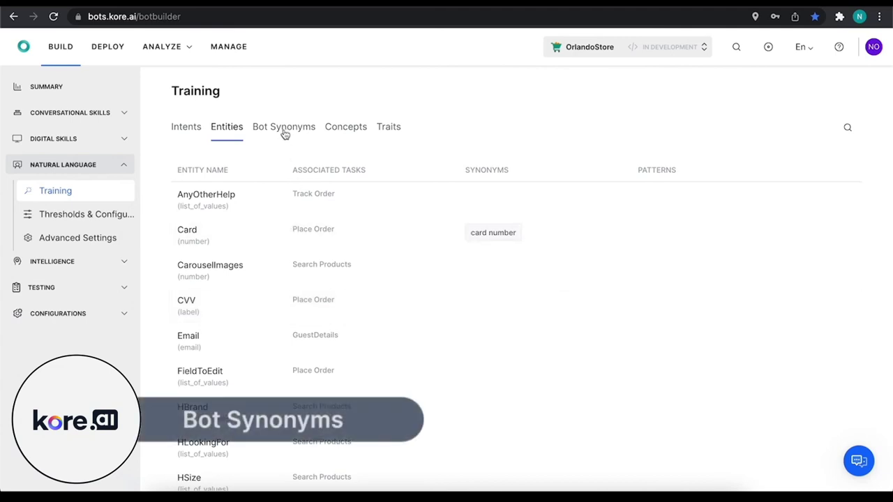
Examine the bot synonyms and the alternative words defined for each name.
{"action": "left_click", "coordinate": [283, 133]}
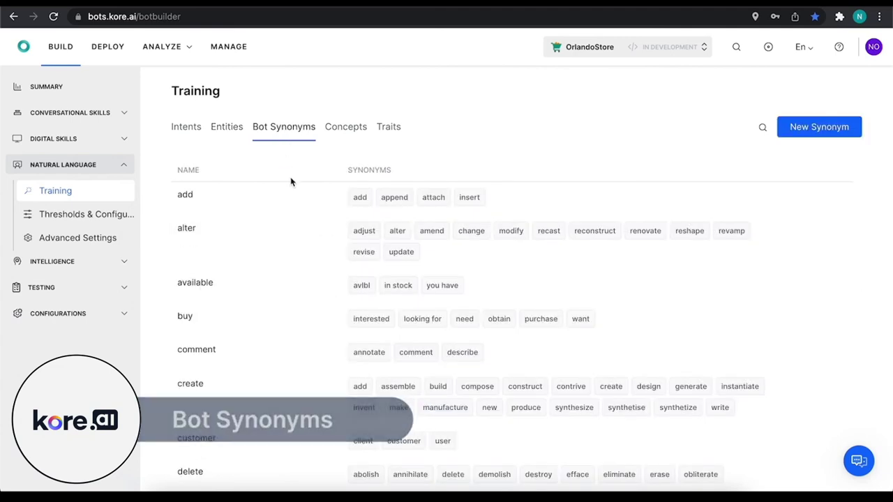
{"action": "scroll", "coordinate": [295, 332], "scroll_direction": "down", "scroll_amount": 1}
{"action": "scroll", "coordinate": [253, 368], "scroll_direction": "down", "scroll_amount": 10}
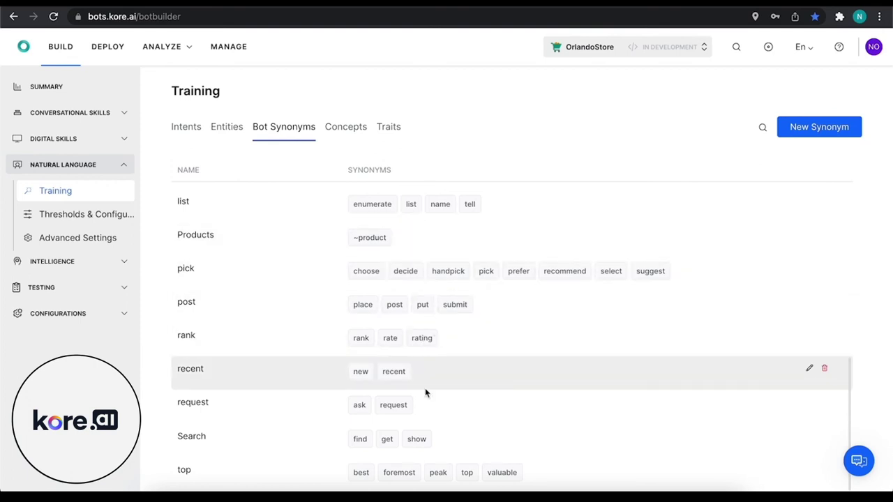
Examine the bot's concepts and their synonyms, down to the ~emohappy and ~emohello entries.
{"action": "left_click", "coordinate": [346, 128]}
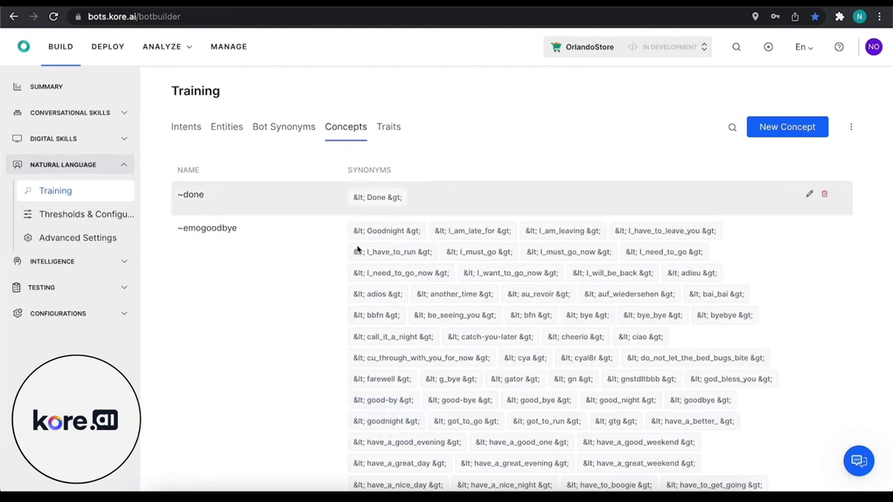
{"action": "scroll", "coordinate": [357, 372], "scroll_direction": "down", "scroll_amount": 1}
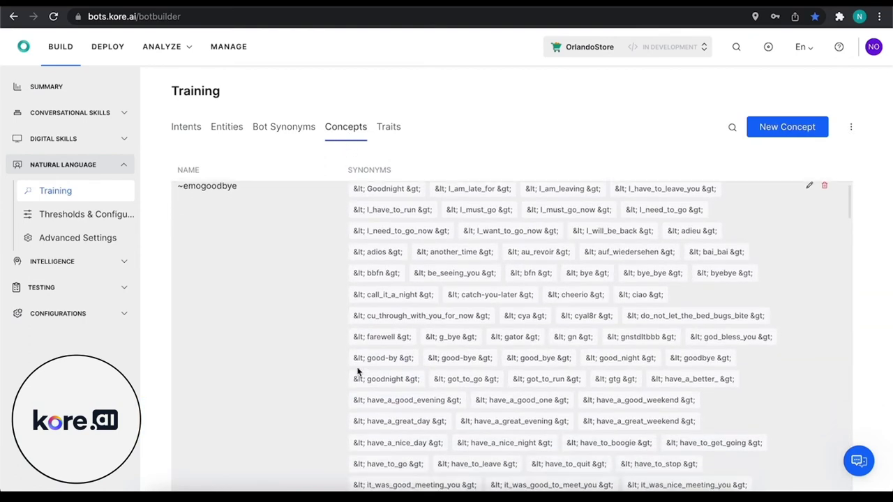
{"action": "scroll", "coordinate": [357, 371], "scroll_direction": "down", "scroll_amount": 12}
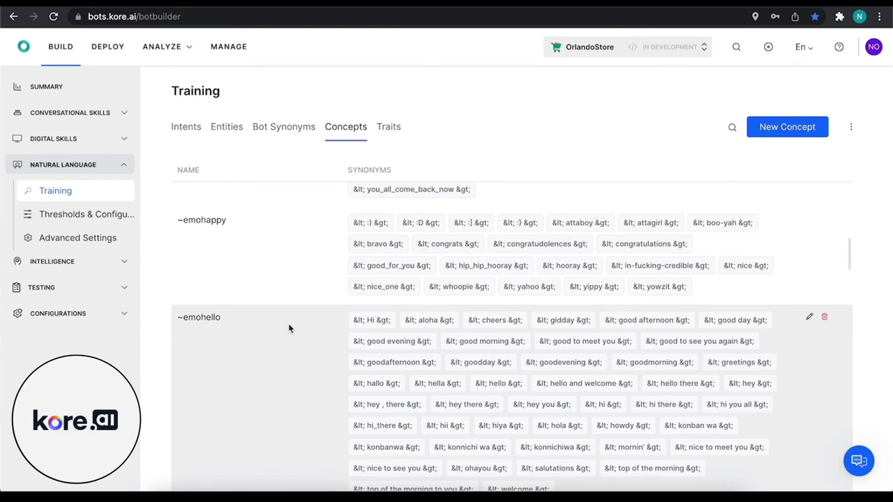
{"action": "scroll", "coordinate": [290, 328], "scroll_direction": "down", "scroll_amount": 1}
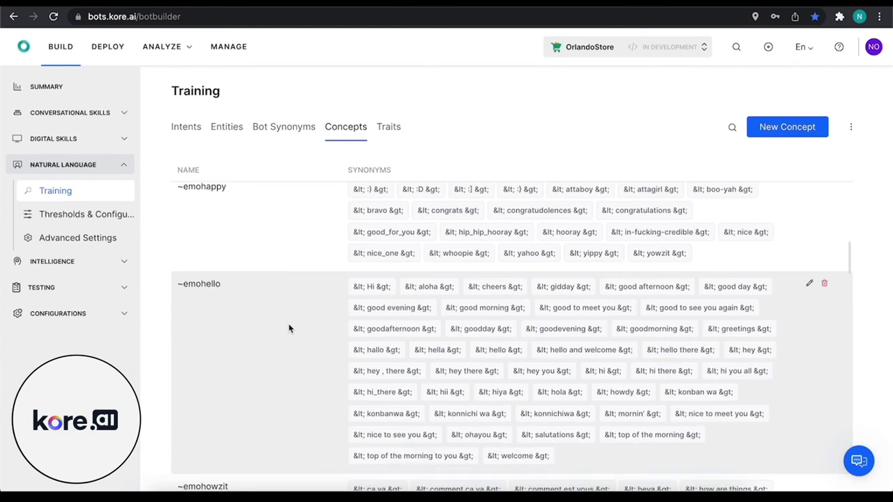
Create a new concept named ~deliveryStatus.
{"action": "scroll", "coordinate": [289, 329], "scroll_direction": "down", "scroll_amount": 15}
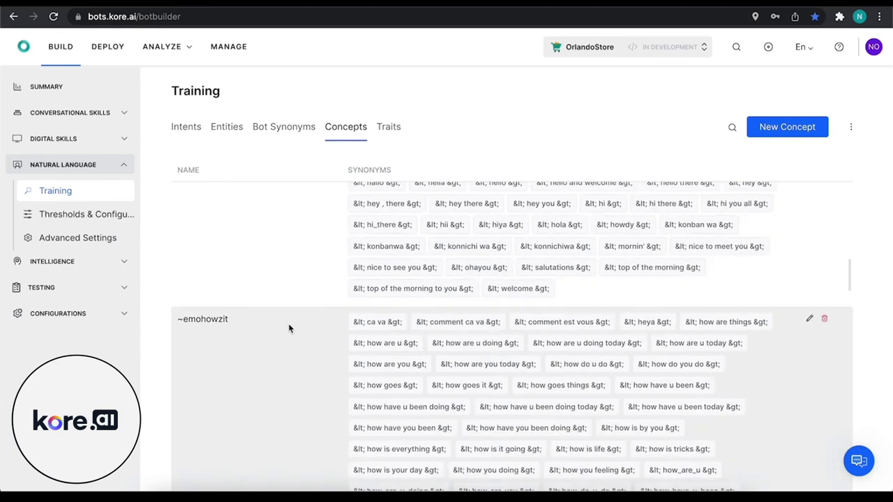
{"action": "scroll", "coordinate": [289, 323], "scroll_direction": "up", "scroll_amount": 15}
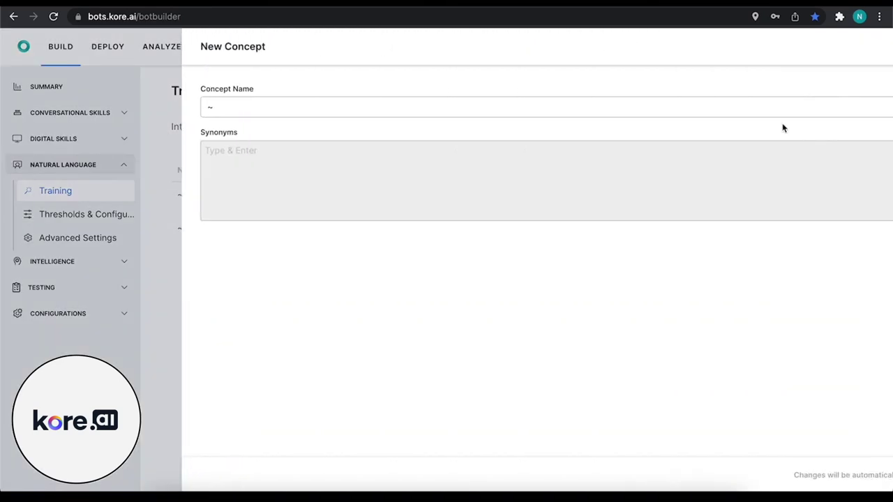
{"action": "left_click", "coordinate": [322, 111]}
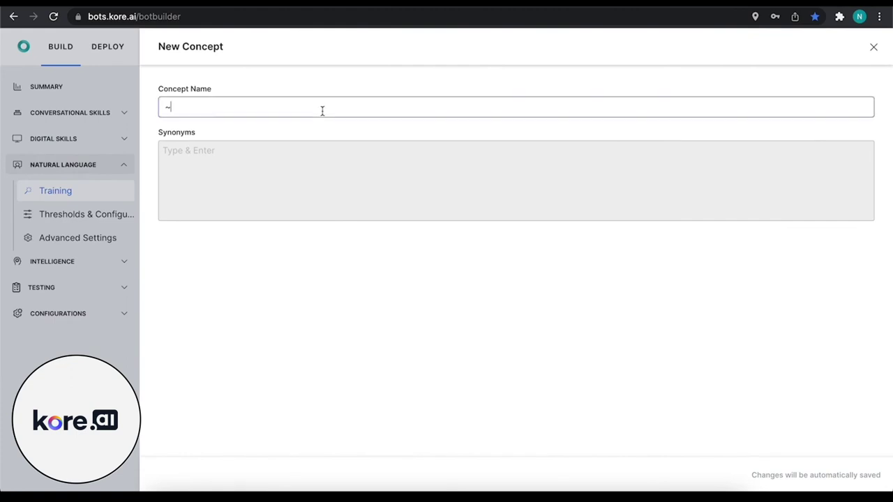
{"action": "type", "text": "deliveryStatus"}
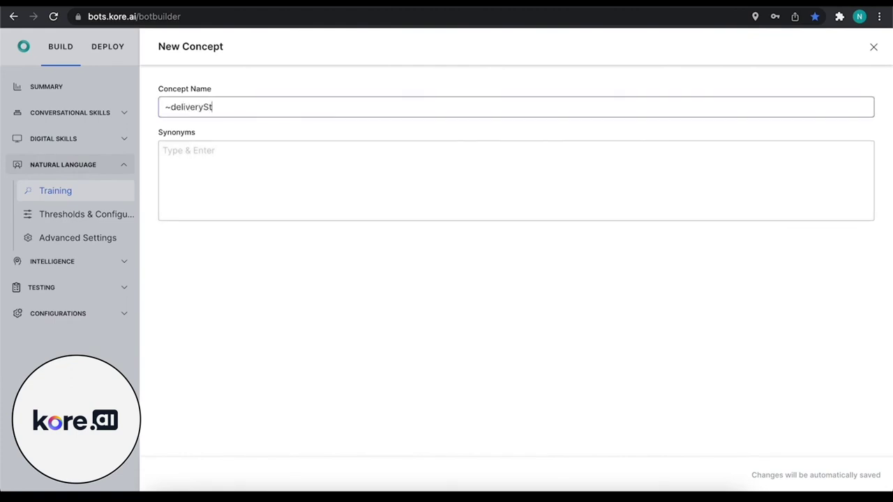
Add the synonyms delivered, shipped, processed, arriving and dispatch to the ~deliveryStatus concept and close it.
{"action": "left_click", "coordinate": [229, 180]}
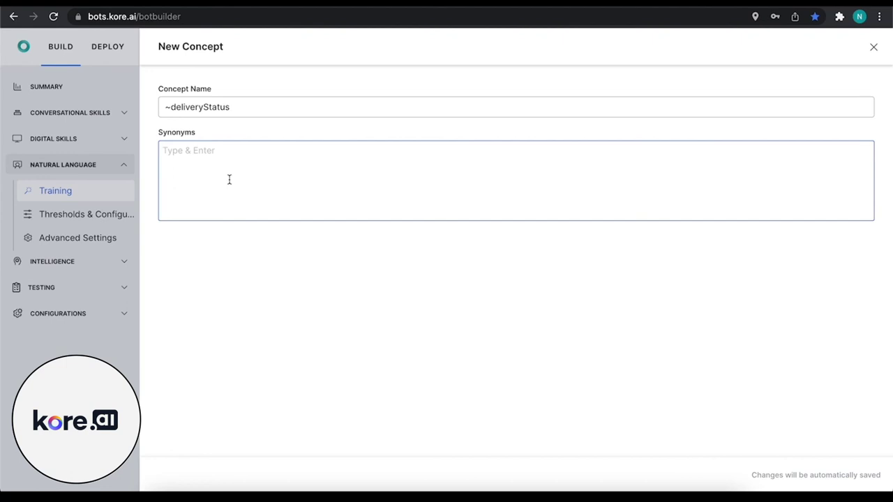
{"action": "type", "text": "delivered"}
{"action": "key", "text": "Return"}
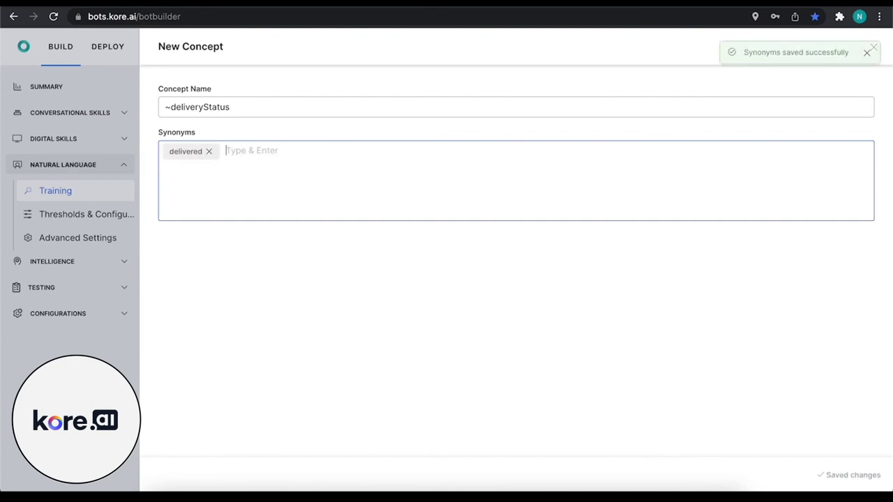
{"action": "type", "text": "shipped"}
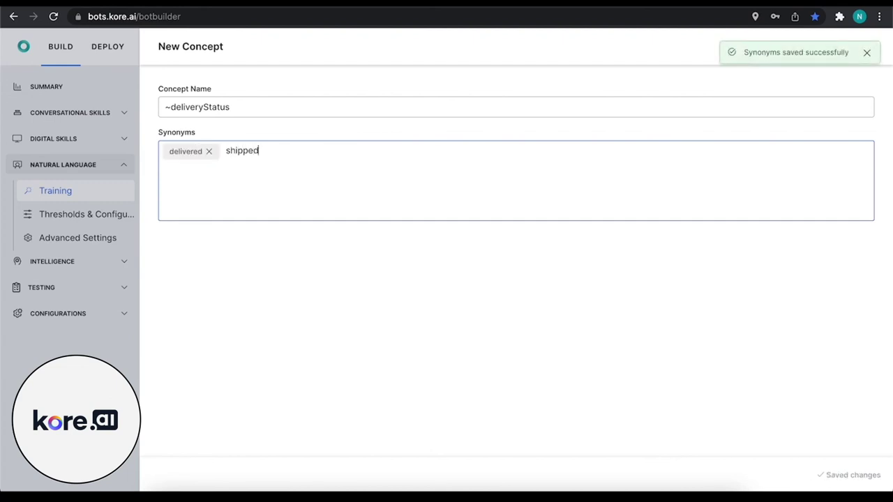
{"action": "key", "text": "Return"}
{"action": "type", "text": "processed"}
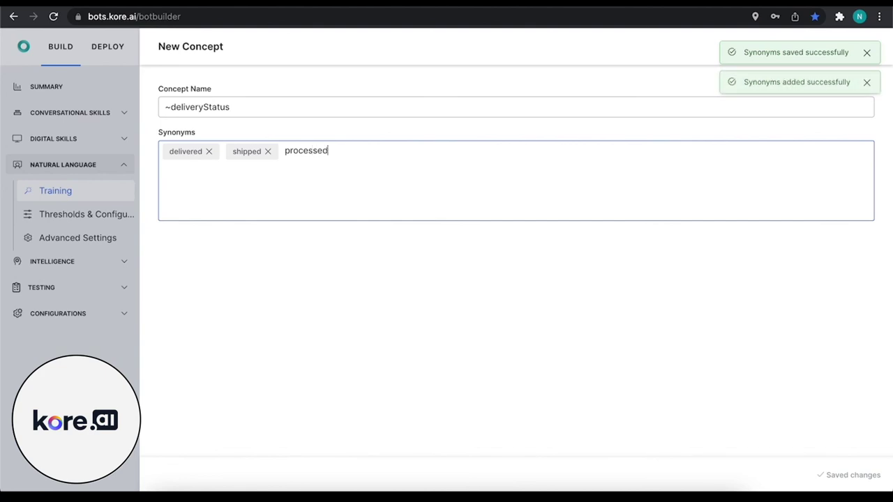
{"action": "key", "text": "Return"}
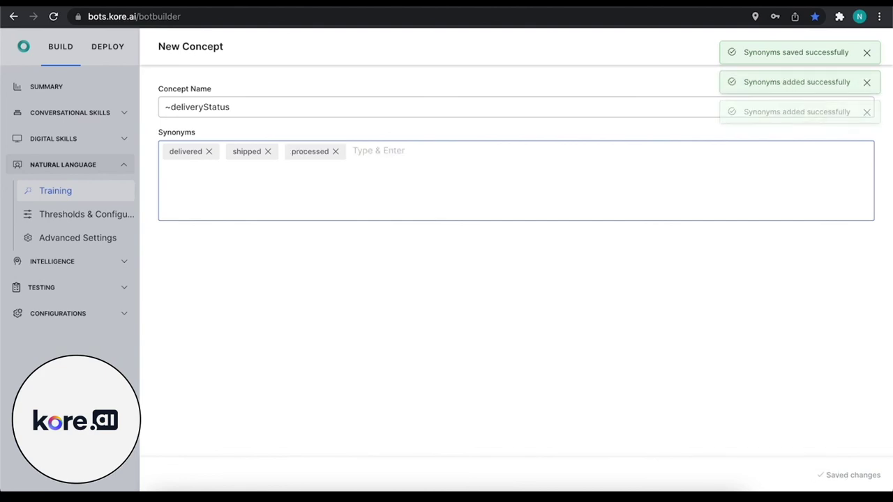
{"action": "type", "text": "arriving"}
{"action": "key", "text": "Return"}
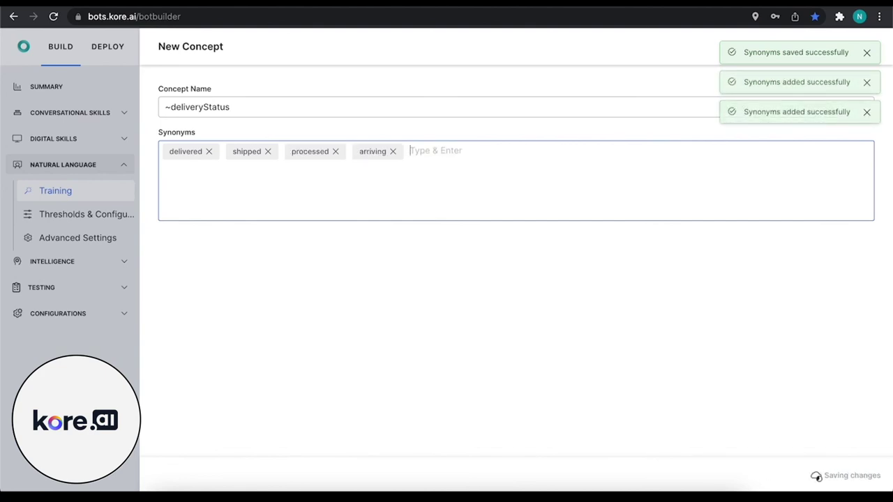
{"action": "type", "text": "dispatch"}
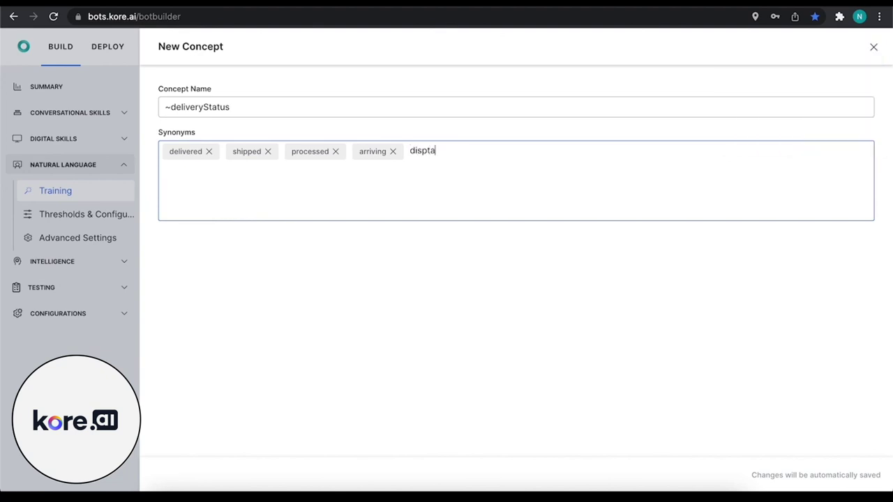
{"action": "key", "text": "Return"}
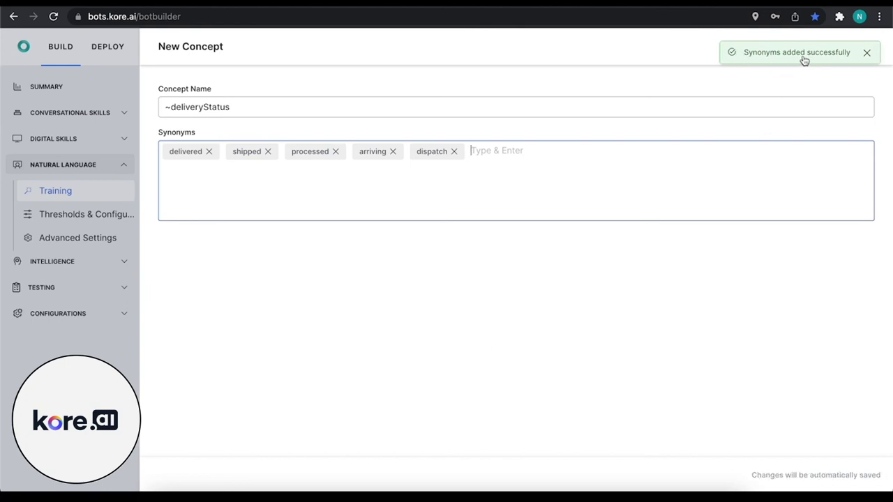
{"action": "left_click", "coordinate": [866, 53]}
{"action": "left_click", "coordinate": [872, 49]}
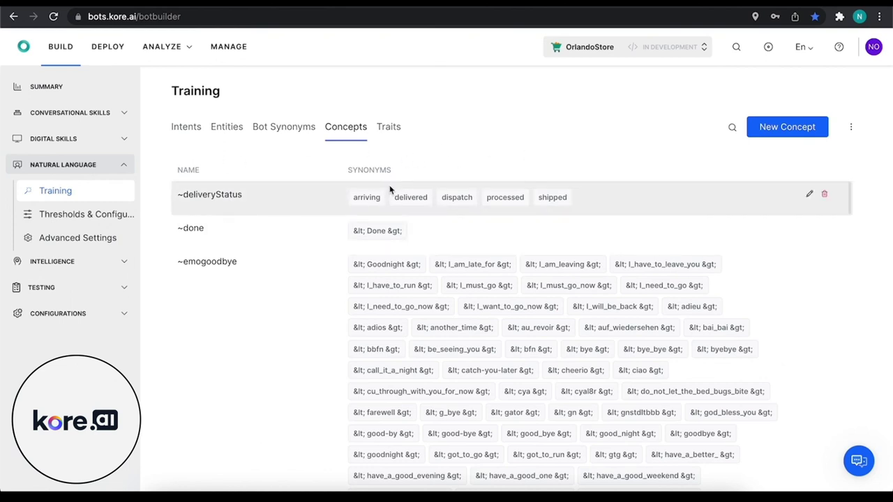
Review the Track Order intent's patterns, including the one that uses the ~deliveryStatus concept, and close the intent.
{"action": "left_click", "coordinate": [190, 128]}
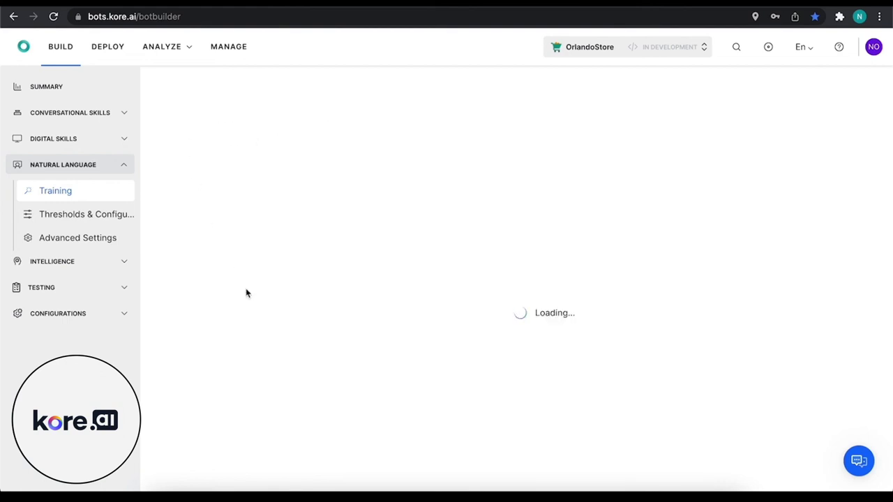
{"action": "scroll", "coordinate": [247, 293], "scroll_direction": "down", "scroll_amount": 6}
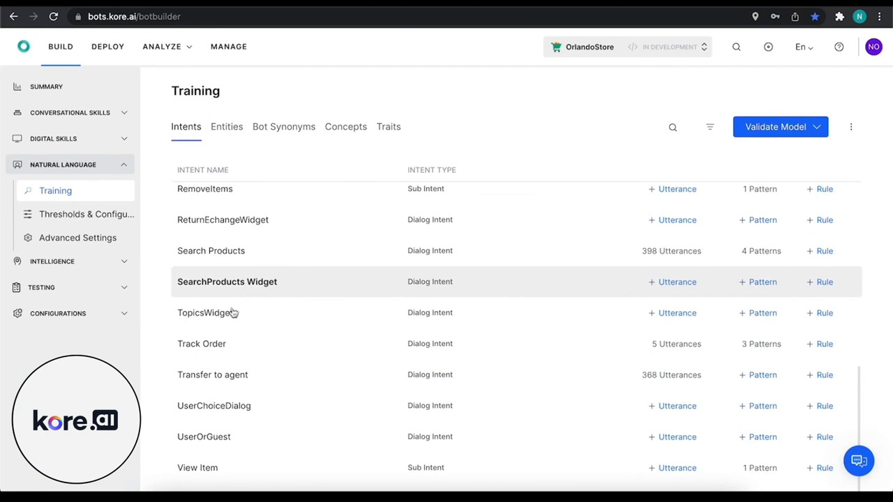
{"action": "left_click", "coordinate": [213, 354]}
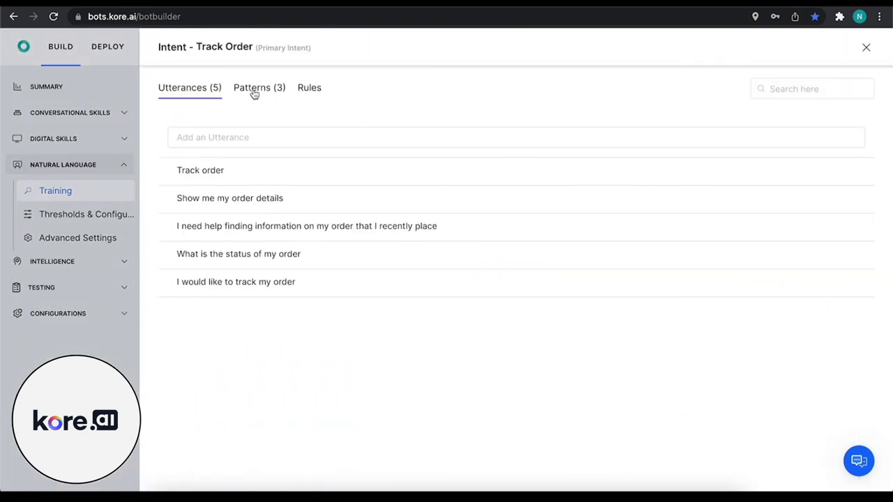
{"action": "left_click", "coordinate": [253, 90]}
{"action": "left_click", "coordinate": [232, 127]}
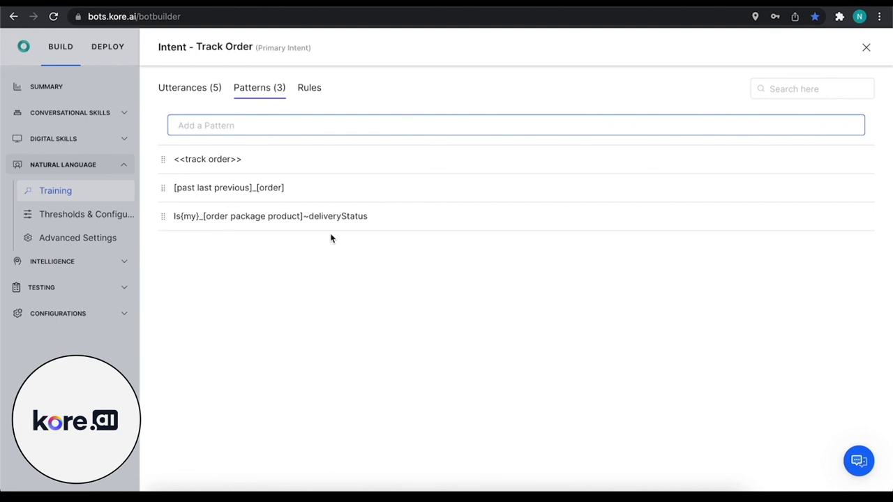
{"action": "left_click", "coordinate": [866, 47]}
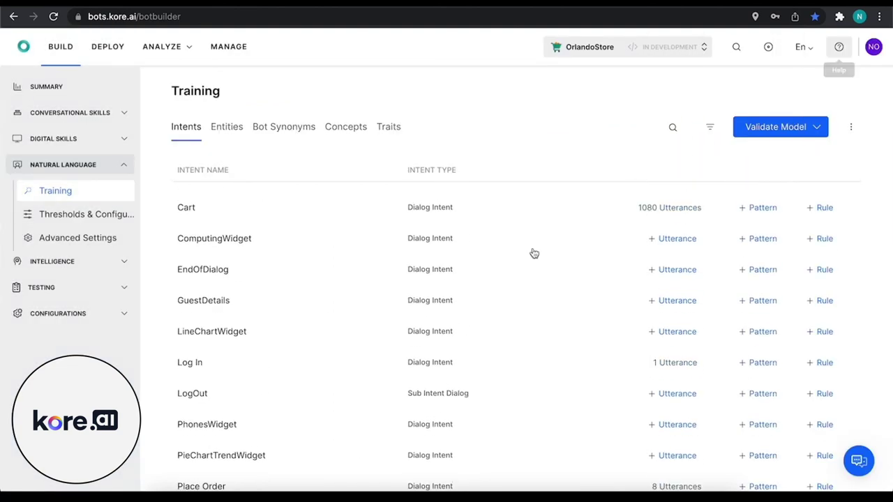